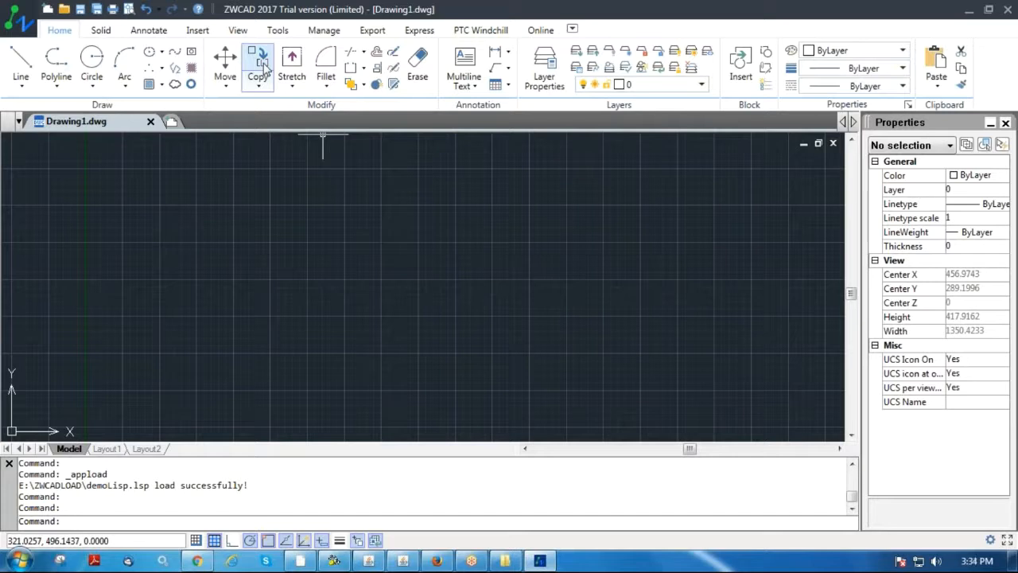
pyautogui.click(479, 31)
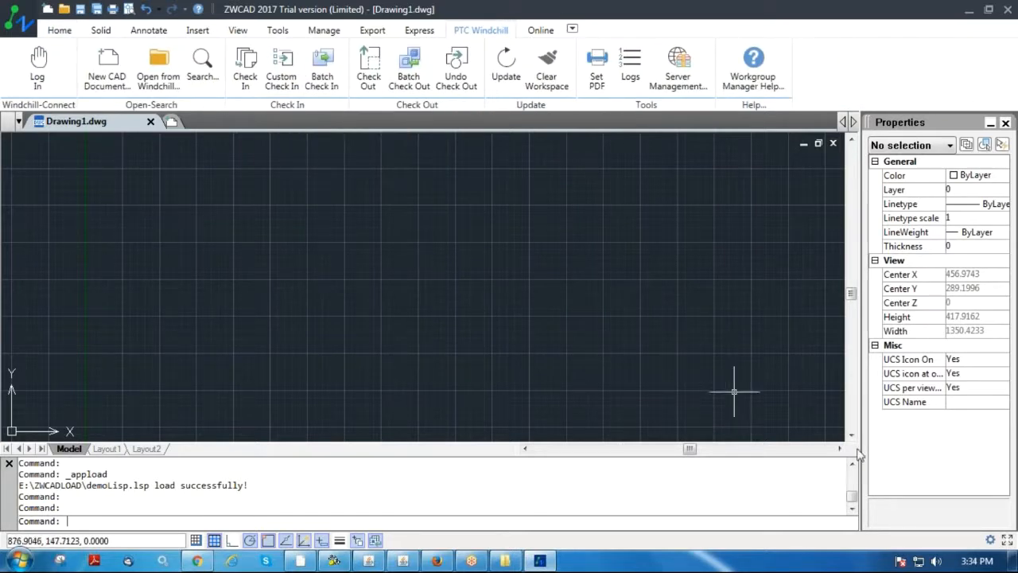
pyautogui.click(56, 32)
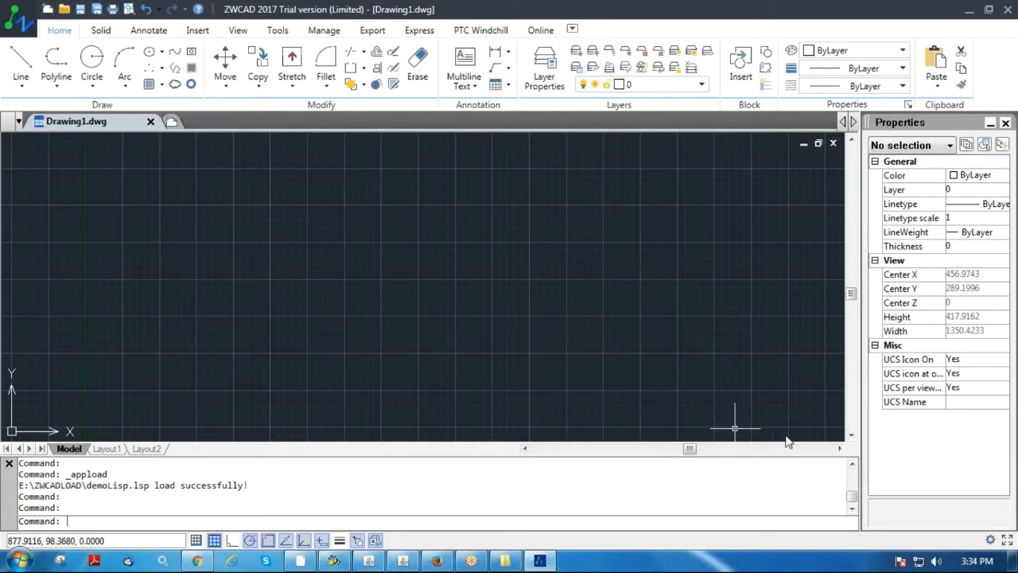
pyautogui.click(485, 30)
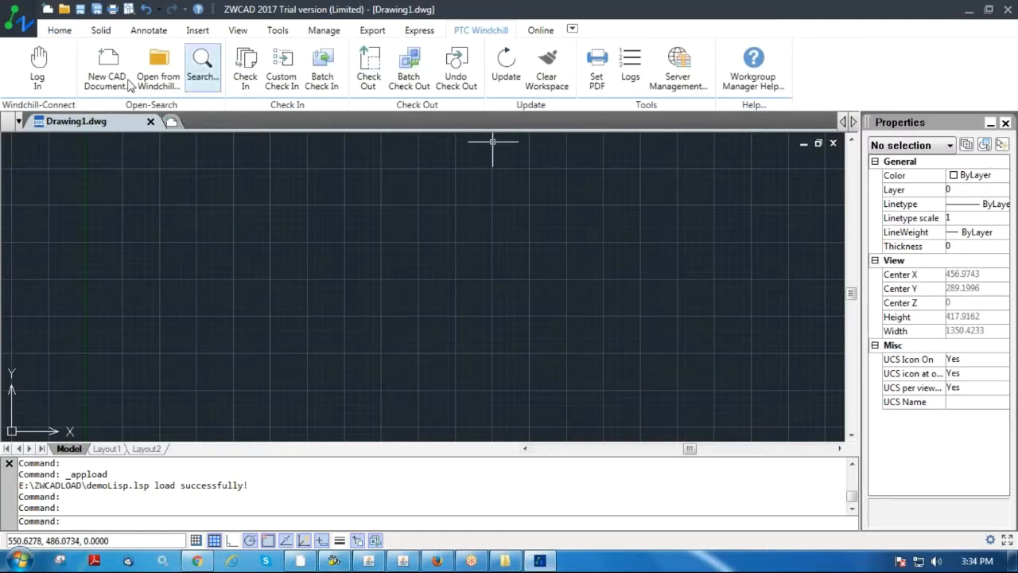
pyautogui.click(40, 79)
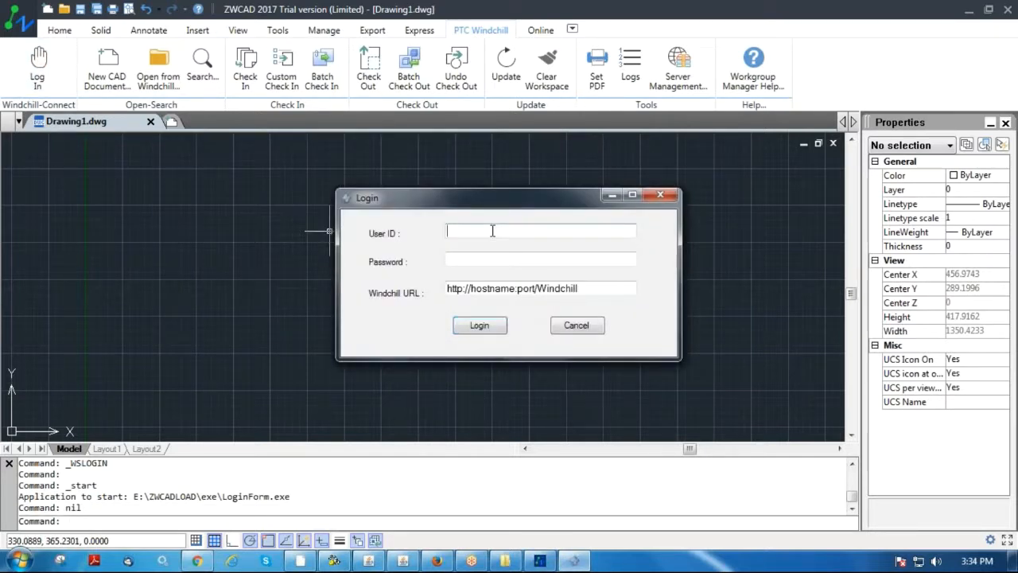
pyautogui.write('wcadmin')
pyautogui.press('Tab')
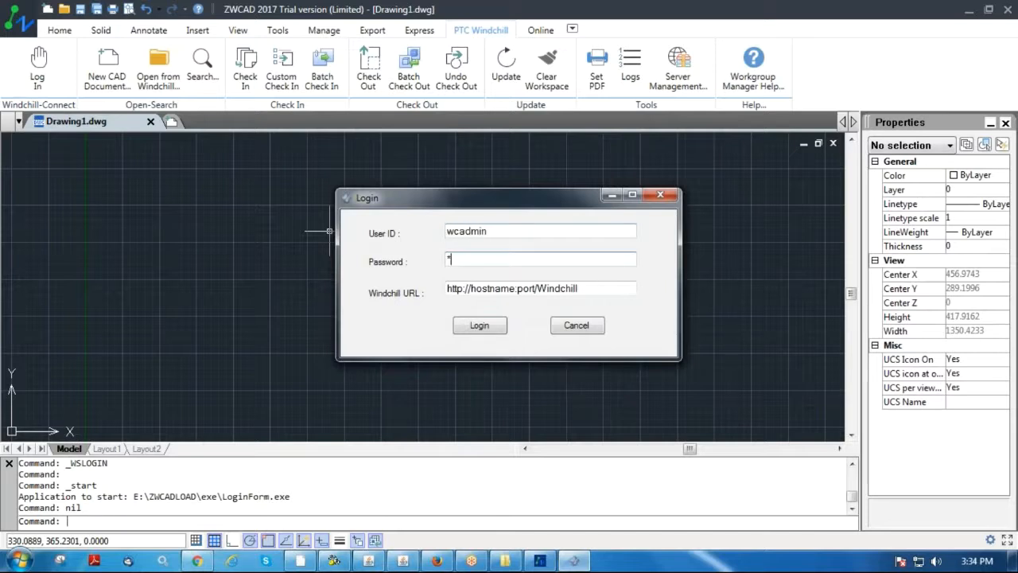
pyautogui.write('*******')
pyautogui.press('Tab')
pyautogui.write('http://gt025.gl')
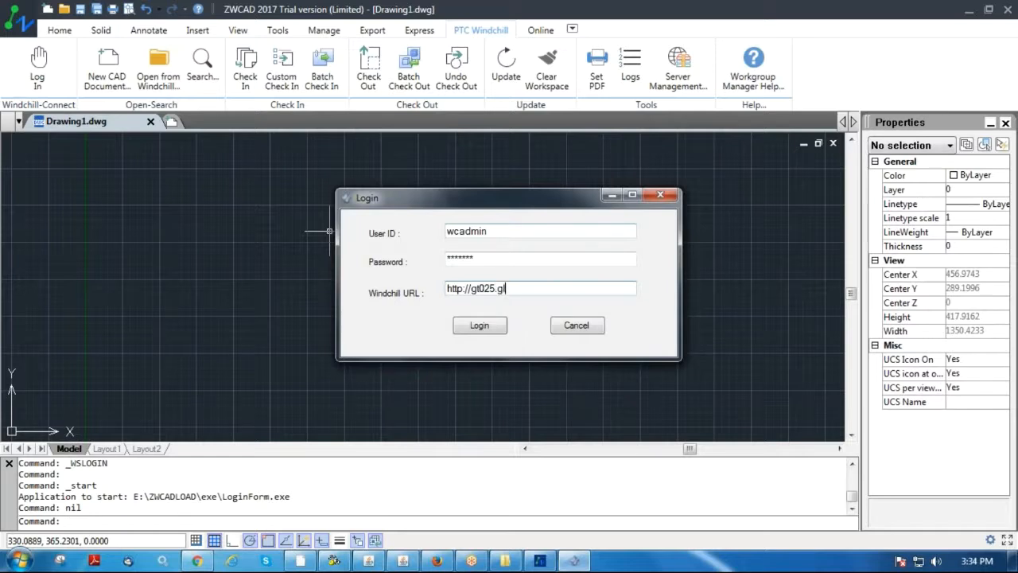
pyautogui.write('obematics.com/W')
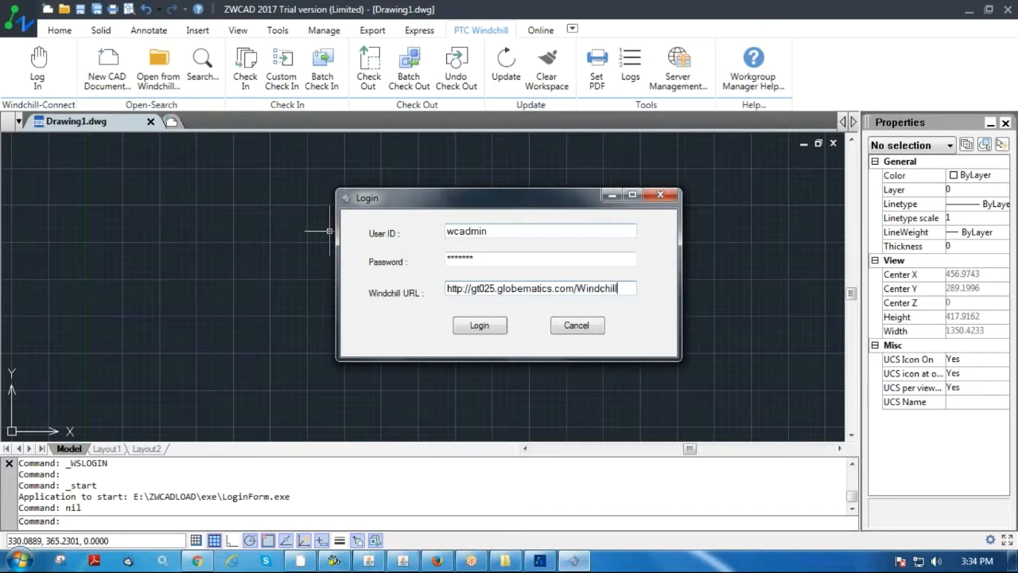
pyautogui.write('indchill')
pyautogui.click(480, 325)
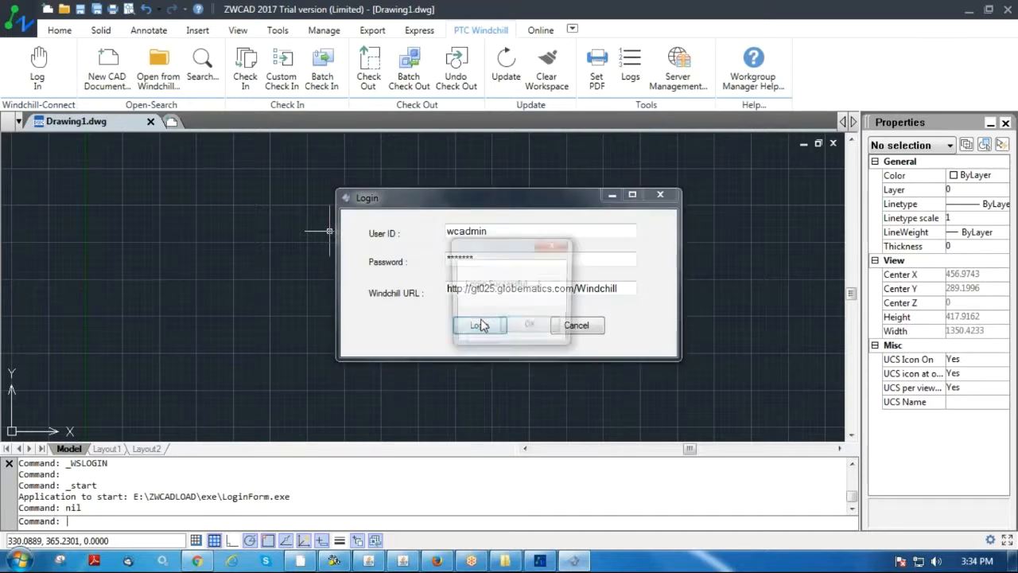
pyautogui.click(531, 328)
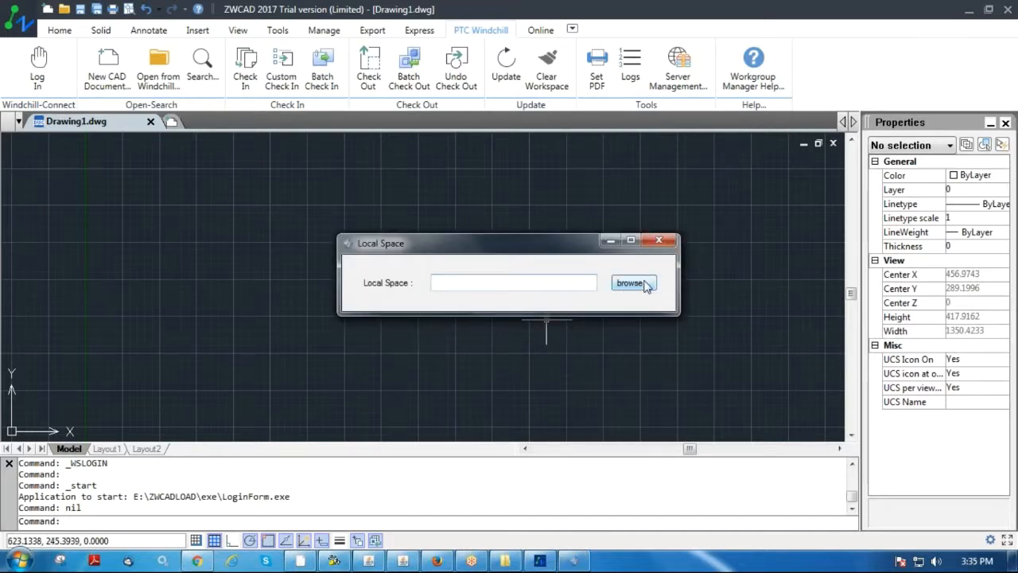
# - Set the local space path to the Local WS folder on the desktop
pyautogui.click(633, 283)
pyautogui.click(450, 351)
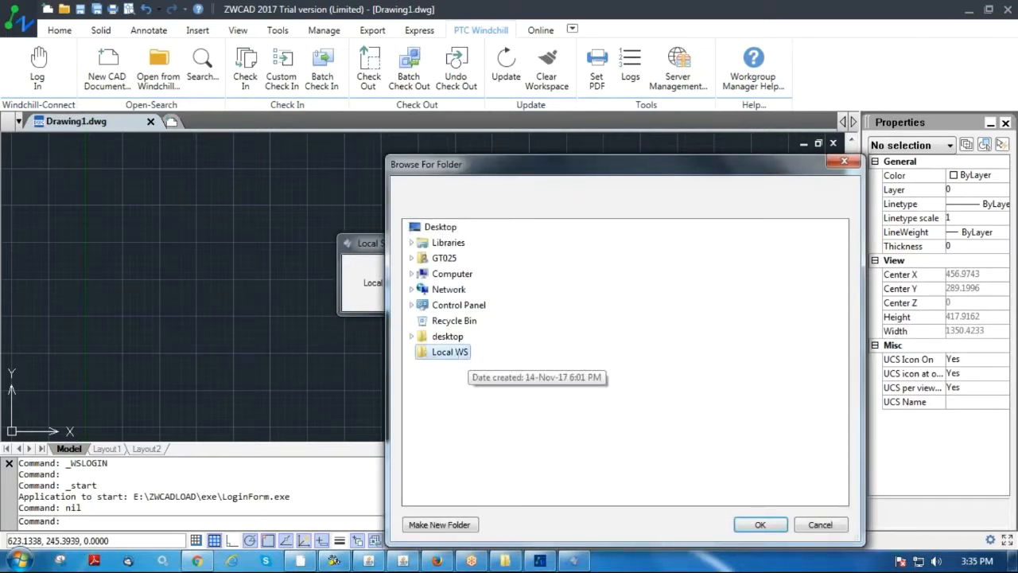
pyautogui.click(760, 525)
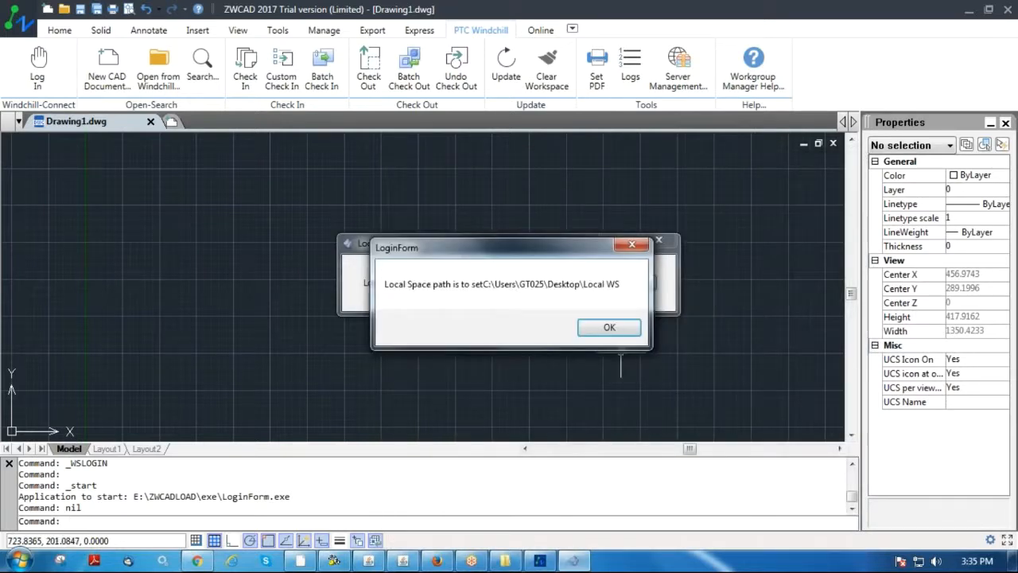
pyautogui.click(611, 324)
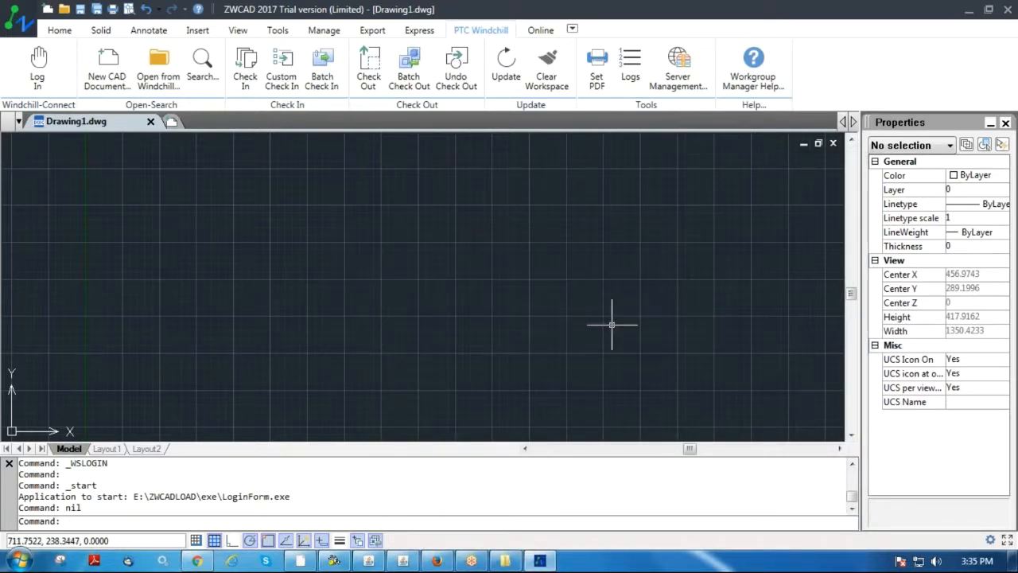
# - Inspect the contents of the desktop's Local WS folder in the file explorer and close it
pyautogui.click(516, 560)
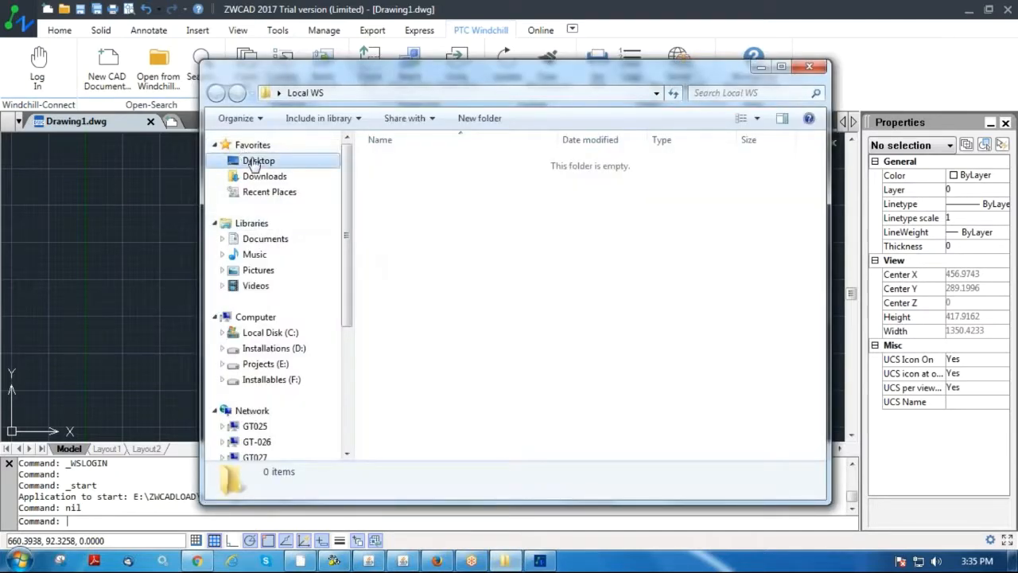
pyautogui.click(254, 162)
pyautogui.doubleClick(585, 322)
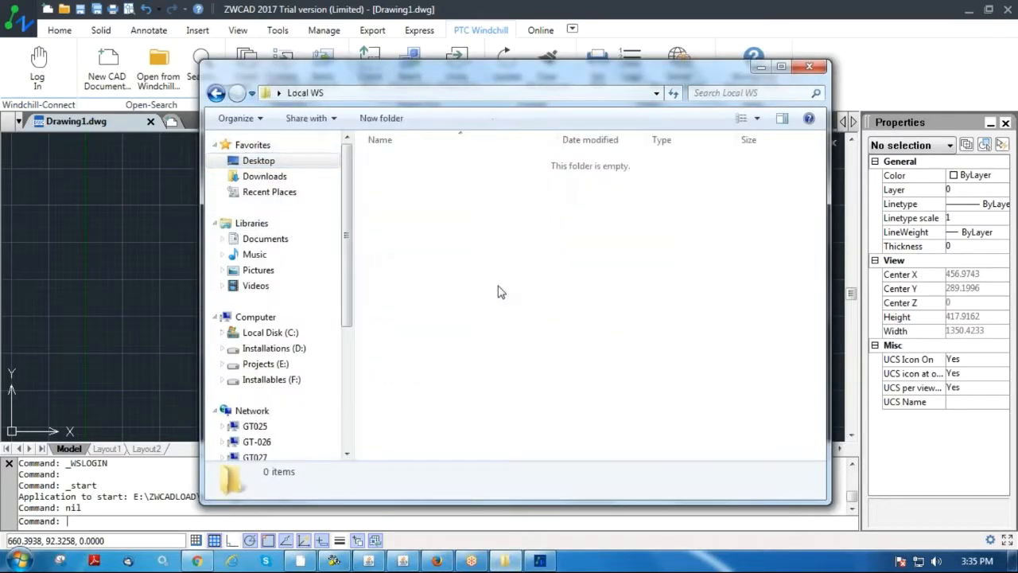
pyautogui.click(817, 69)
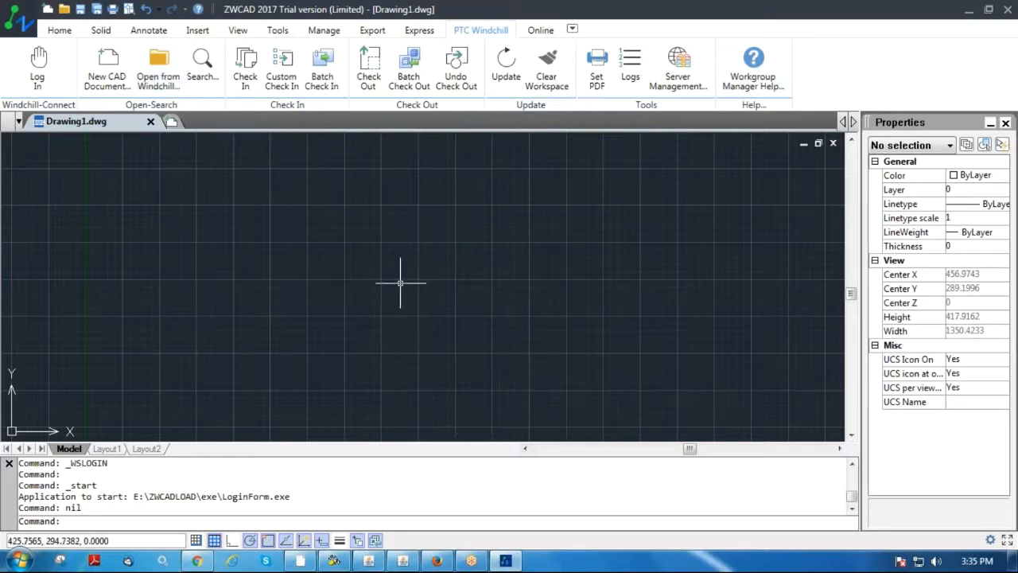
# - Open METMETA_SAMPLE_DWG.DWG from the Windchill product Demo Product into the local workspace
pyautogui.click(163, 83)
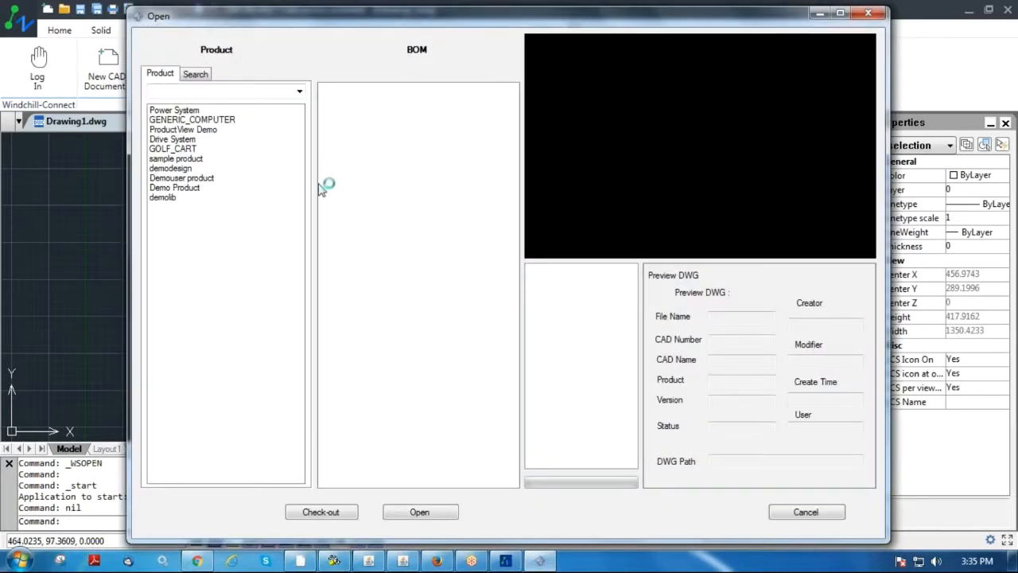
pyautogui.click(195, 189)
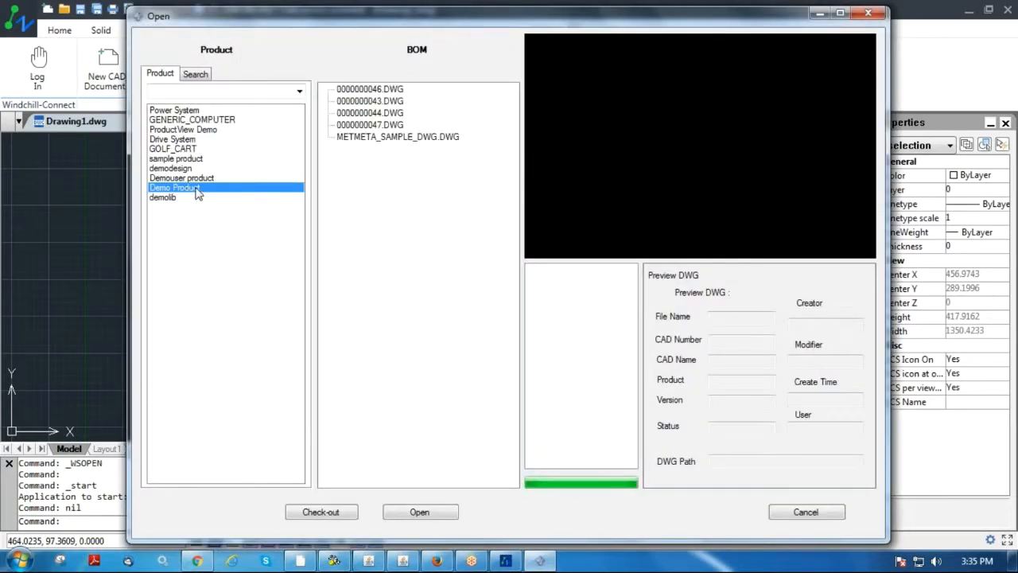
pyautogui.click(414, 137)
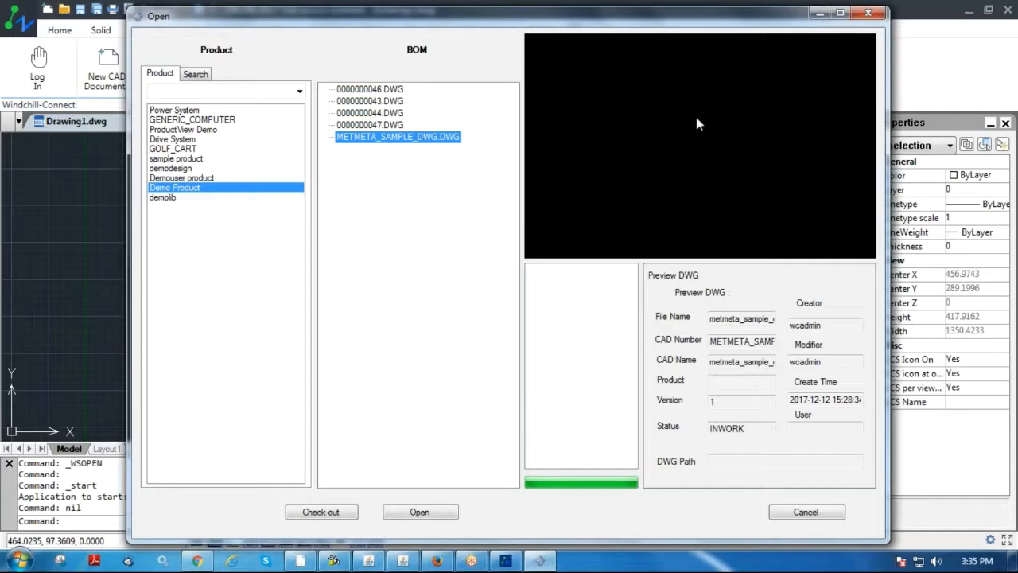
pyautogui.moveTo(699, 24); pyautogui.dragTo(577, 15)
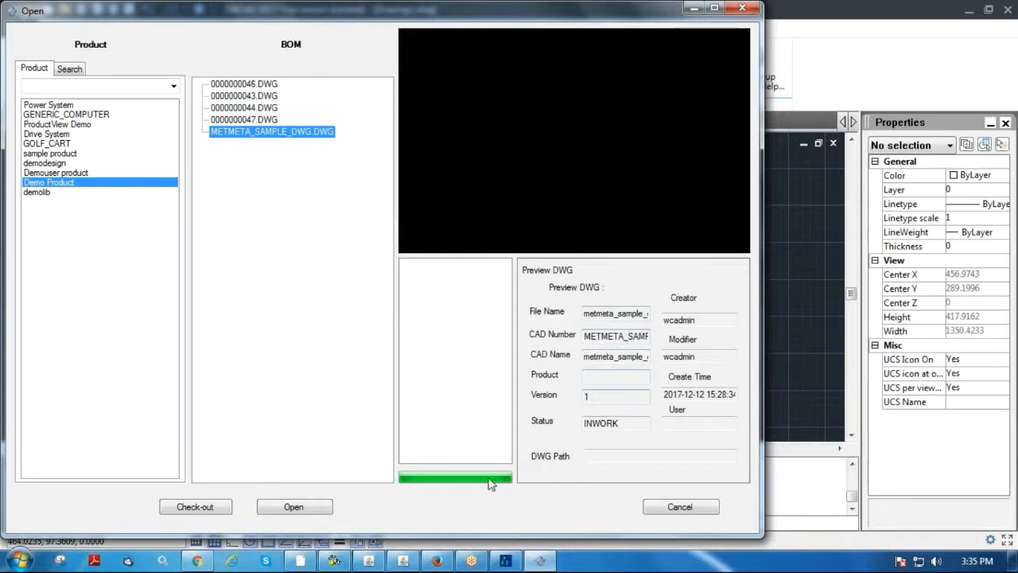
pyautogui.click(317, 508)
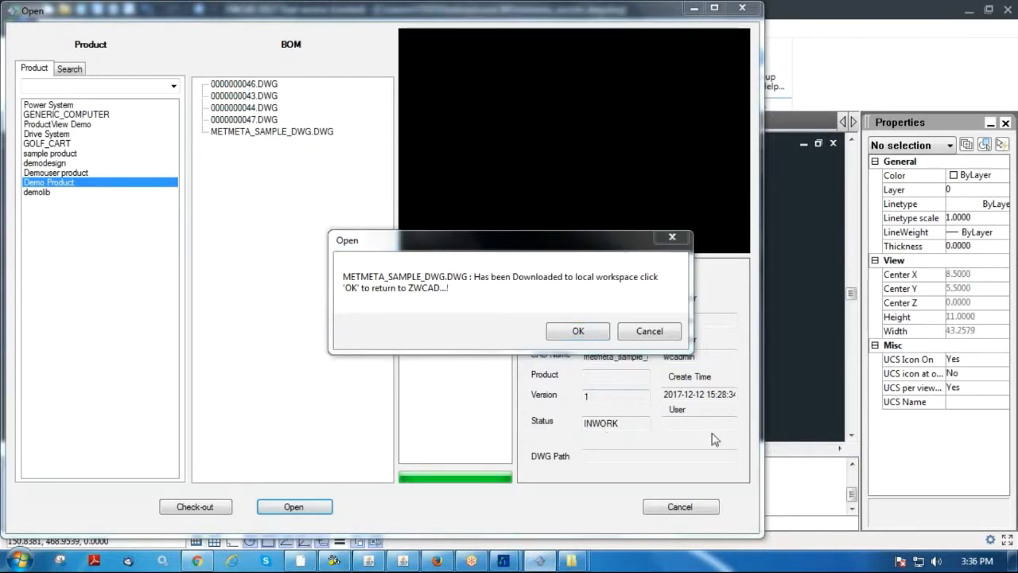
pyautogui.click(605, 332)
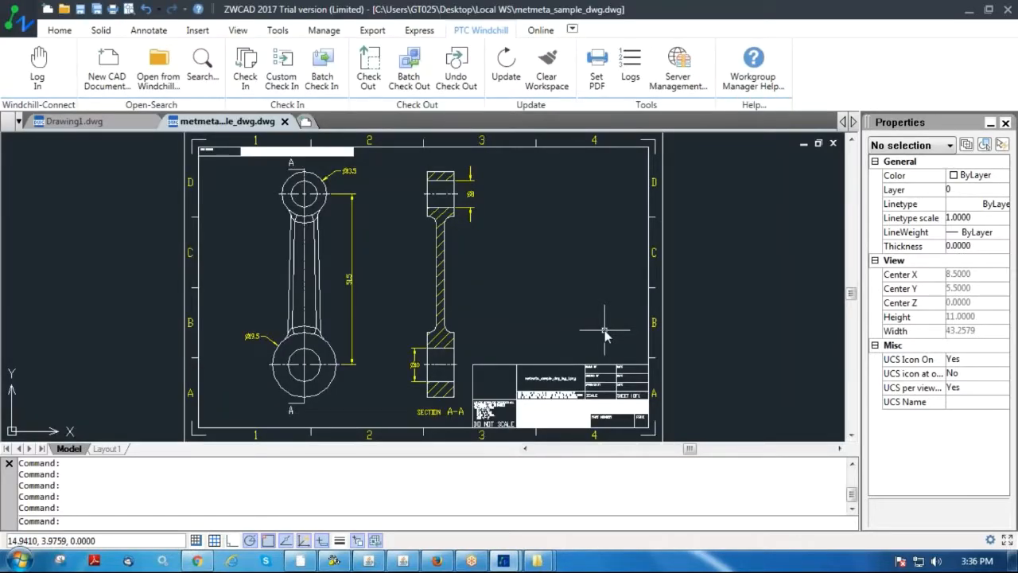
pyautogui.scroll(5, 543, 402)
pyautogui.scroll(1, 543, 402)
pyautogui.scroll(-6, 543, 401)
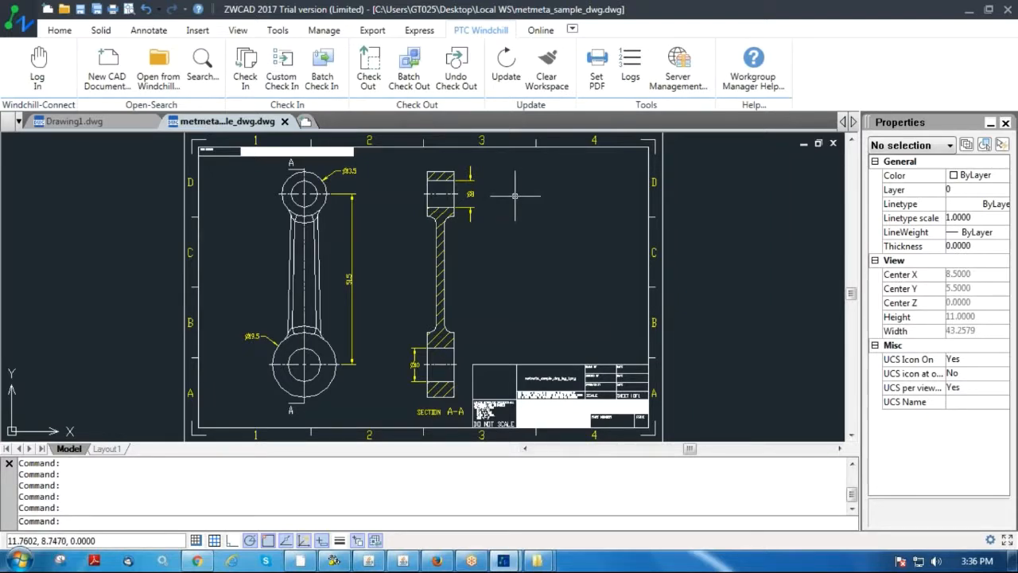
# - Switch to Windchill in Chrome and view the version history of metmeta_sample_dwg.dwg in Demo Product
pyautogui.click(198, 561)
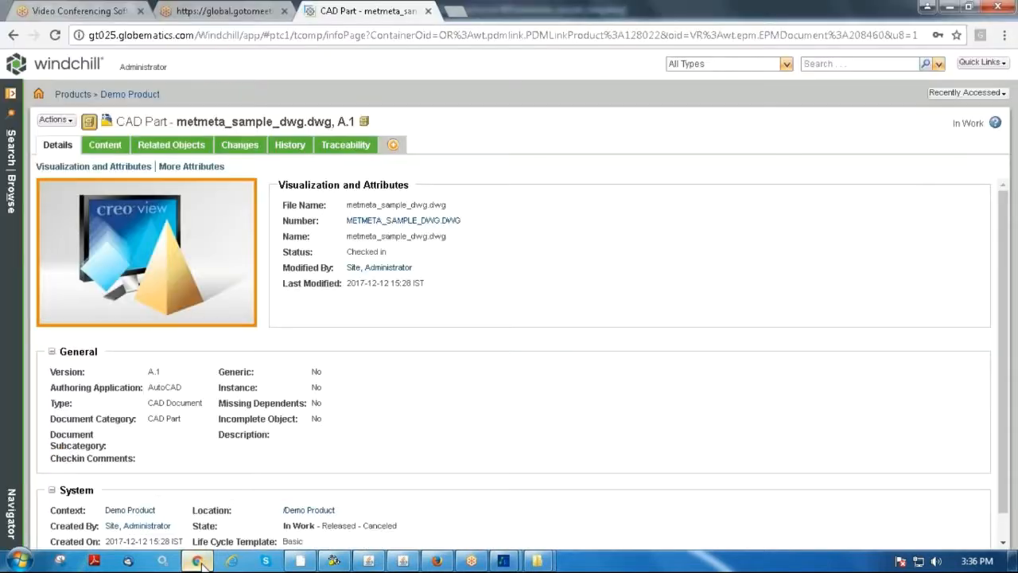
pyautogui.click(148, 95)
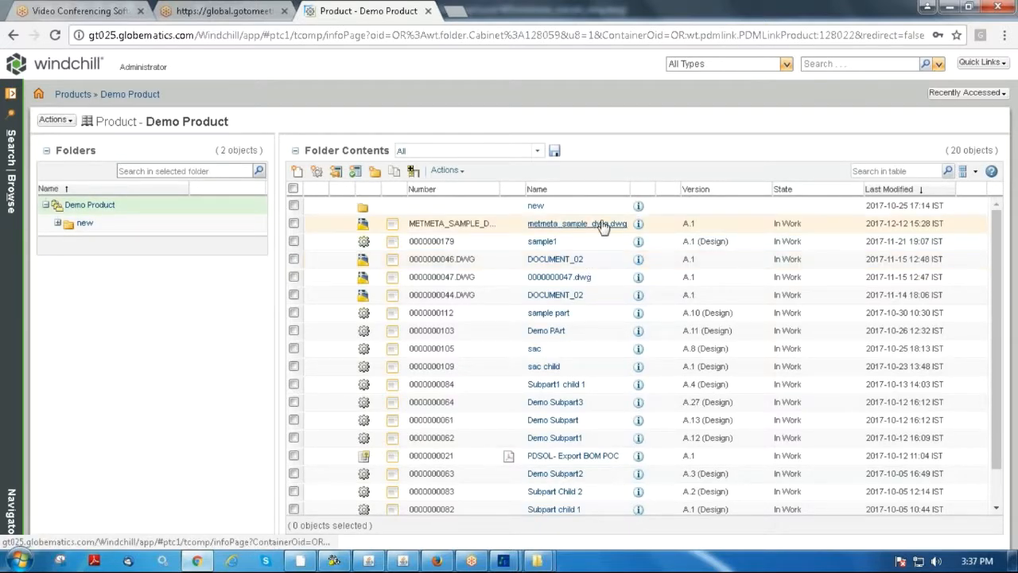
pyautogui.click(598, 225)
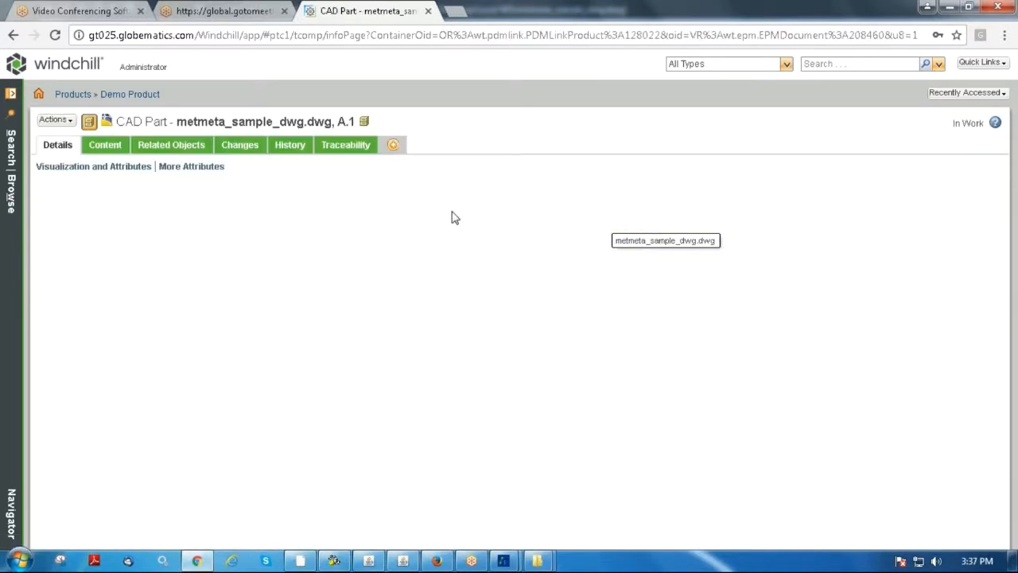
pyautogui.click(290, 145)
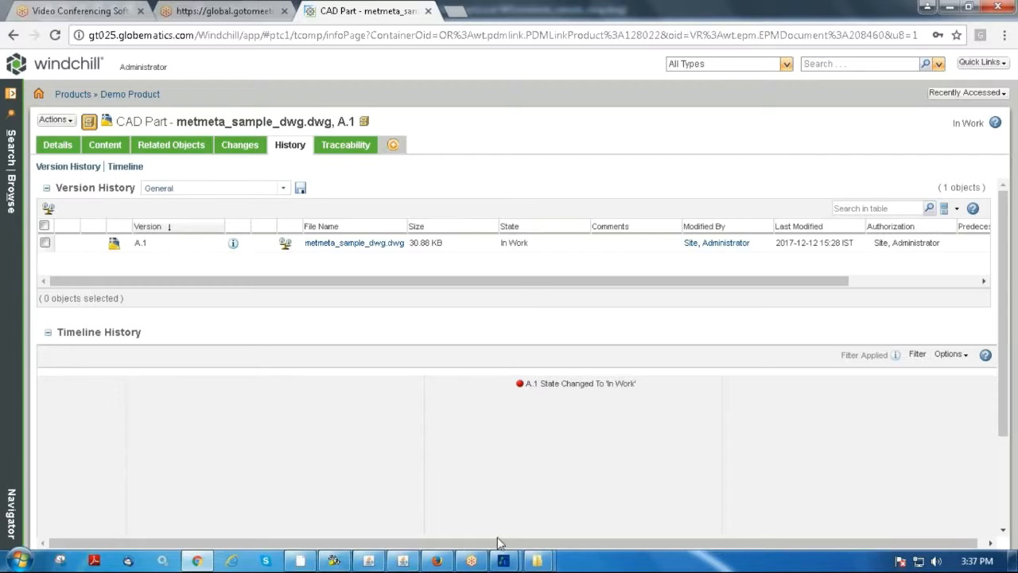
# - Switch back to ZWCAD and check out the open metmeta_sample_dwg.dwg drawing from Windchill
pyautogui.moveTo(503, 557)
pyautogui.click(541, 529)
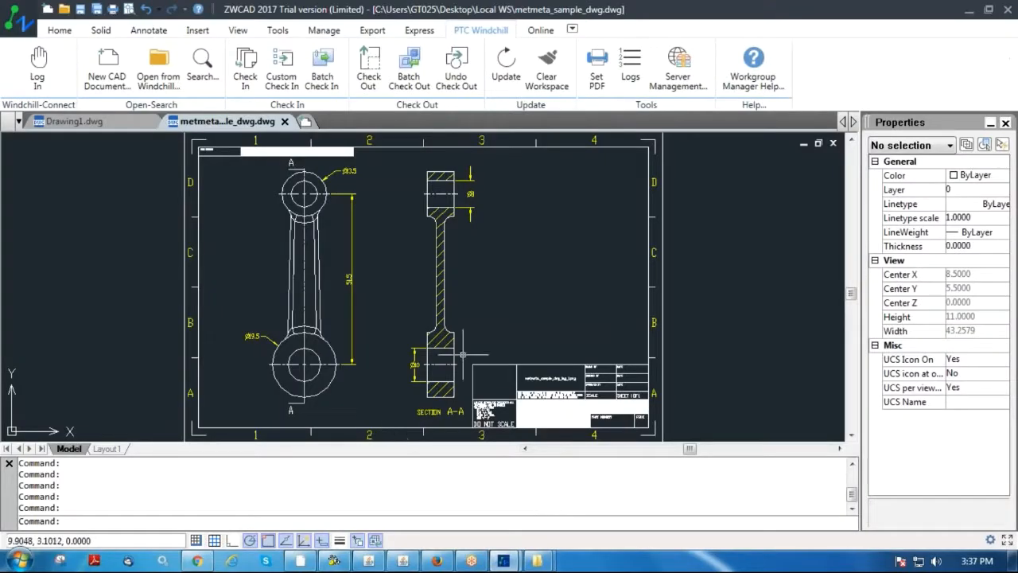
pyautogui.click(379, 74)
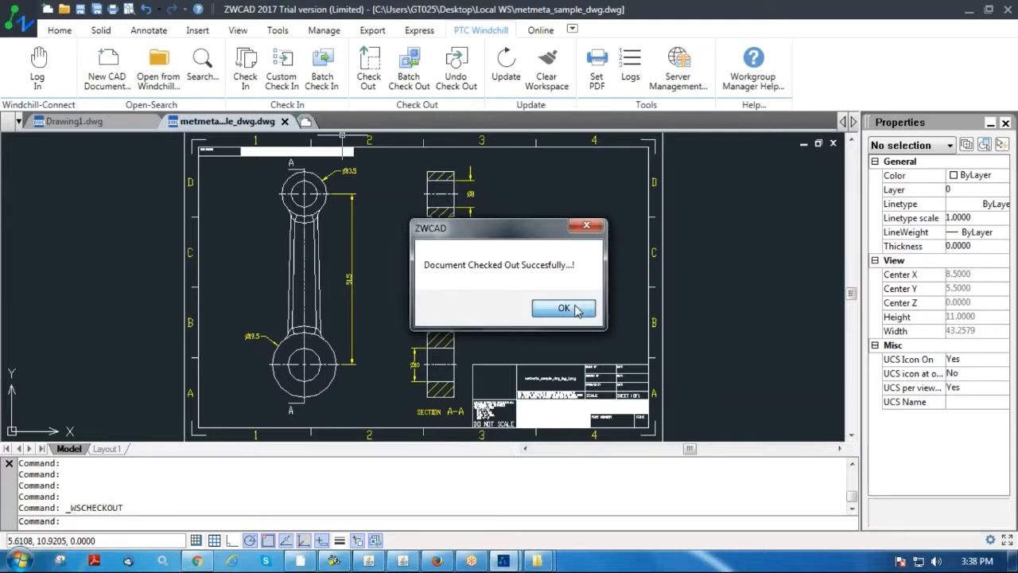
pyautogui.click(563, 308)
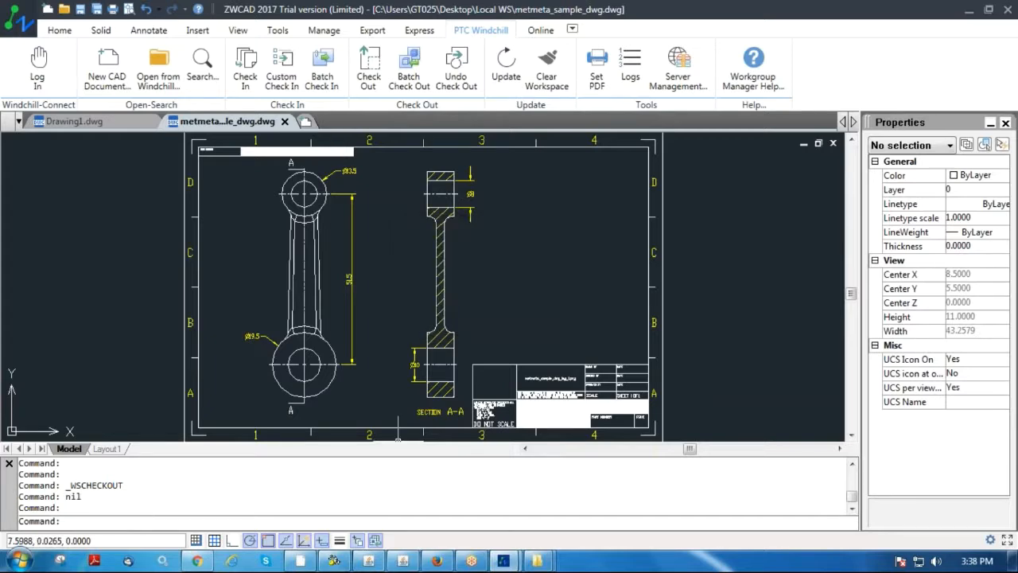
# - Review the checked-out drawing's version history in Chrome and return to ZWCAD
pyautogui.click(203, 561)
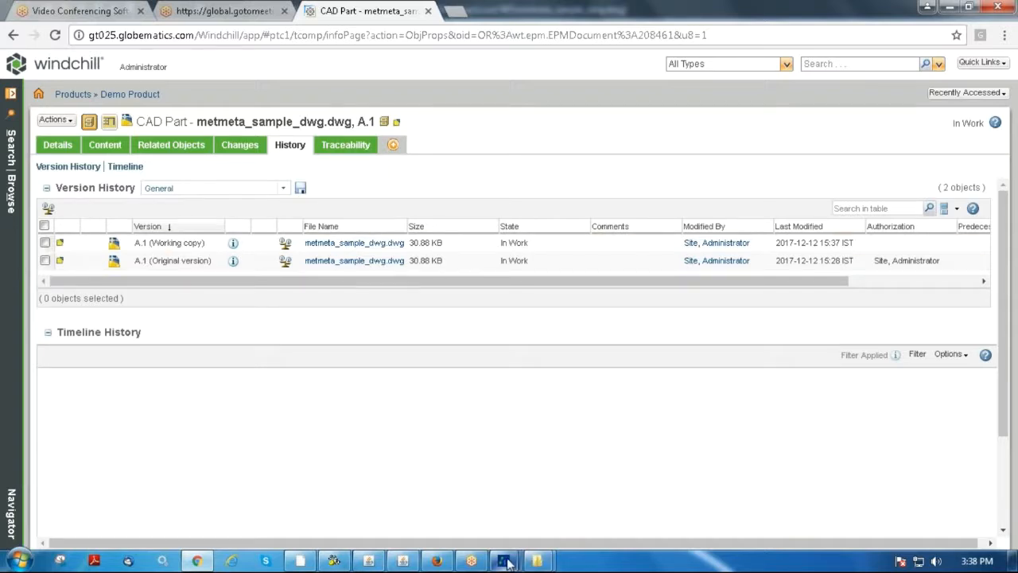
pyautogui.moveTo(503, 561)
pyautogui.click(541, 517)
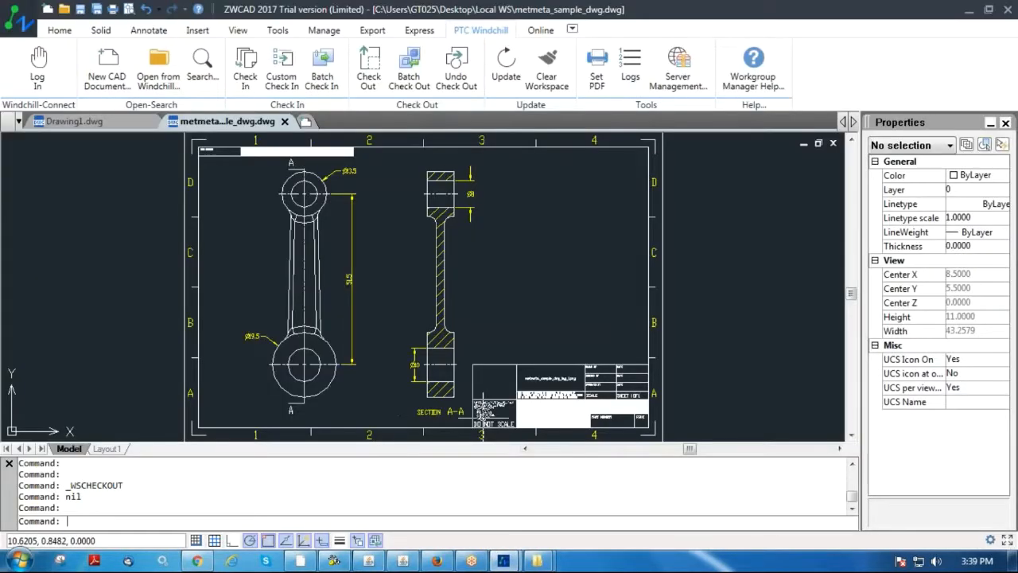
# - Draw a circle centred on the left edge of the section view's upper bore, with its radius reaching the right edge
pyautogui.click(73, 35)
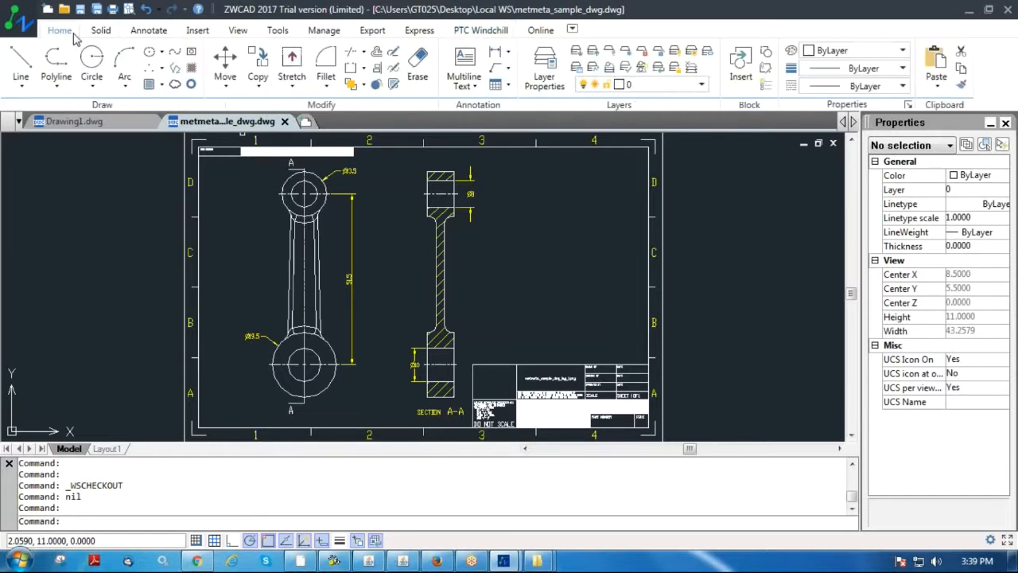
pyautogui.click(91, 58)
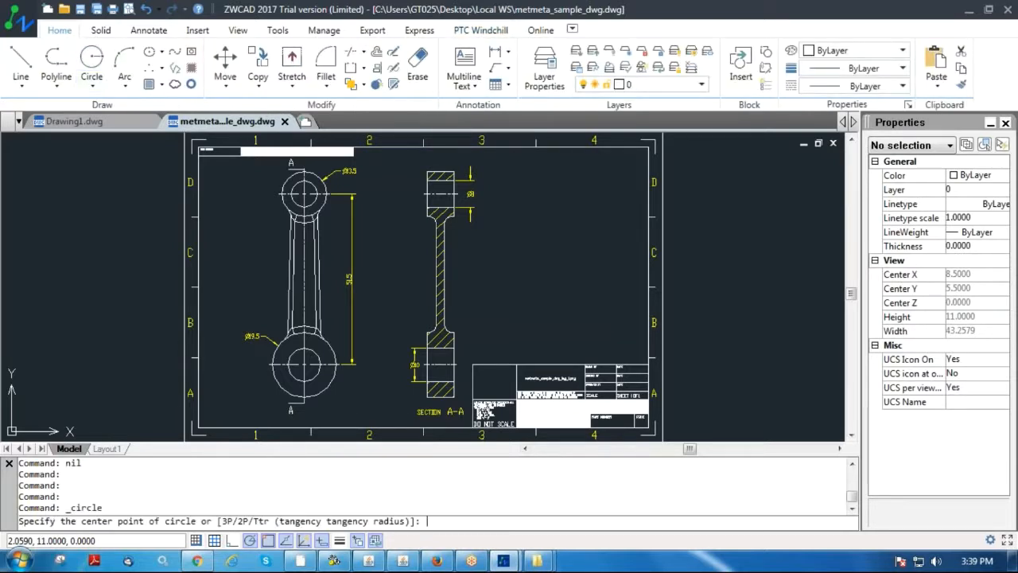
pyautogui.click(427, 193)
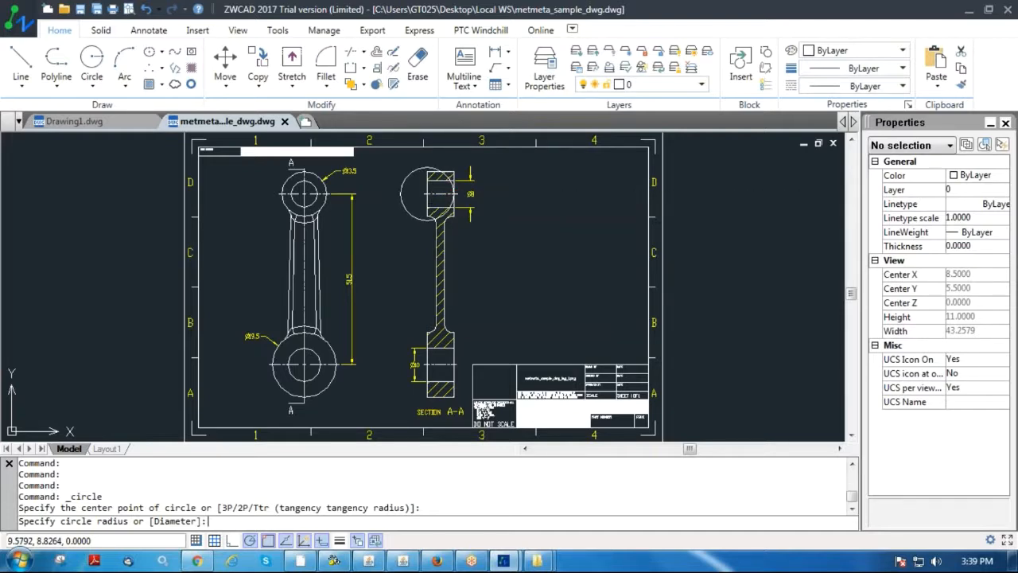
pyautogui.click(453, 193)
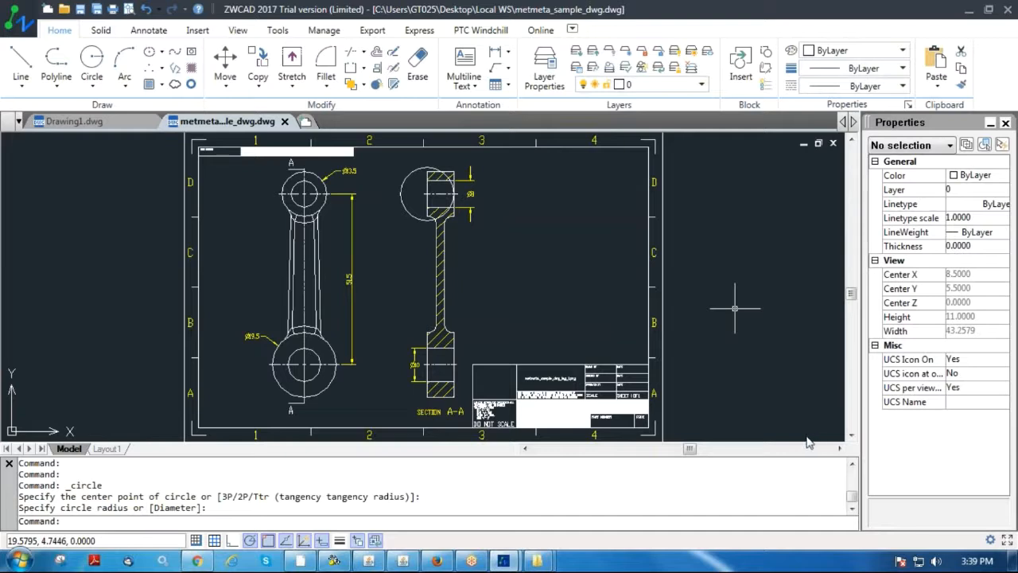
# - Check the modified metmeta_sample_dwg.dwg drawing in to Windchill and dismiss the confirmation
pyautogui.click(482, 30)
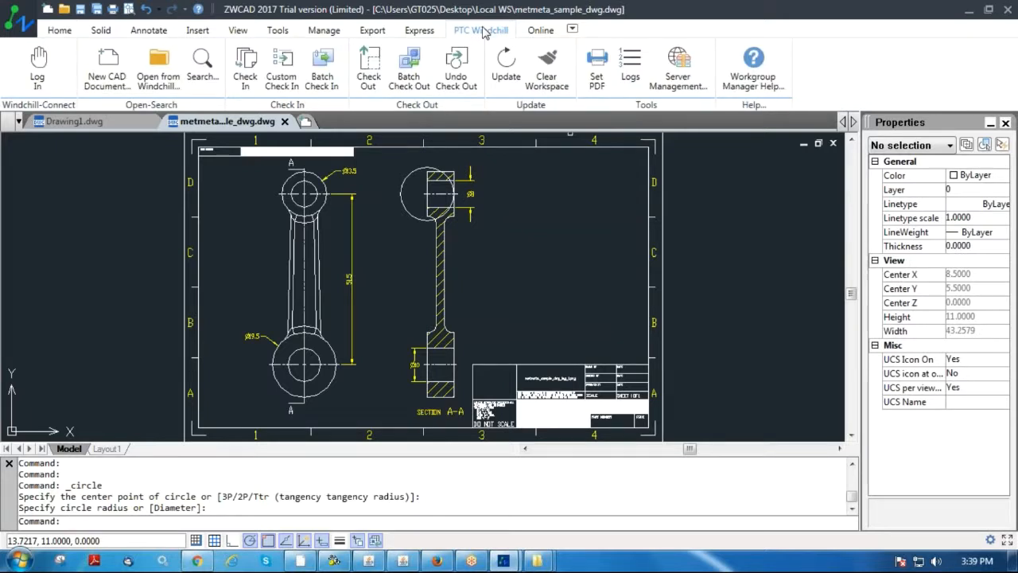
pyautogui.click(245, 70)
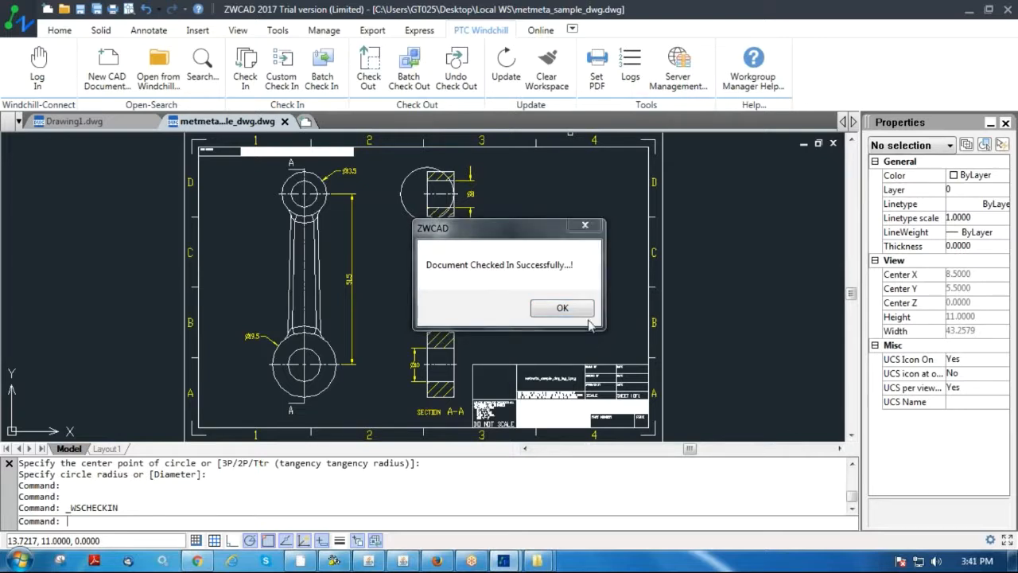
pyautogui.click(562, 308)
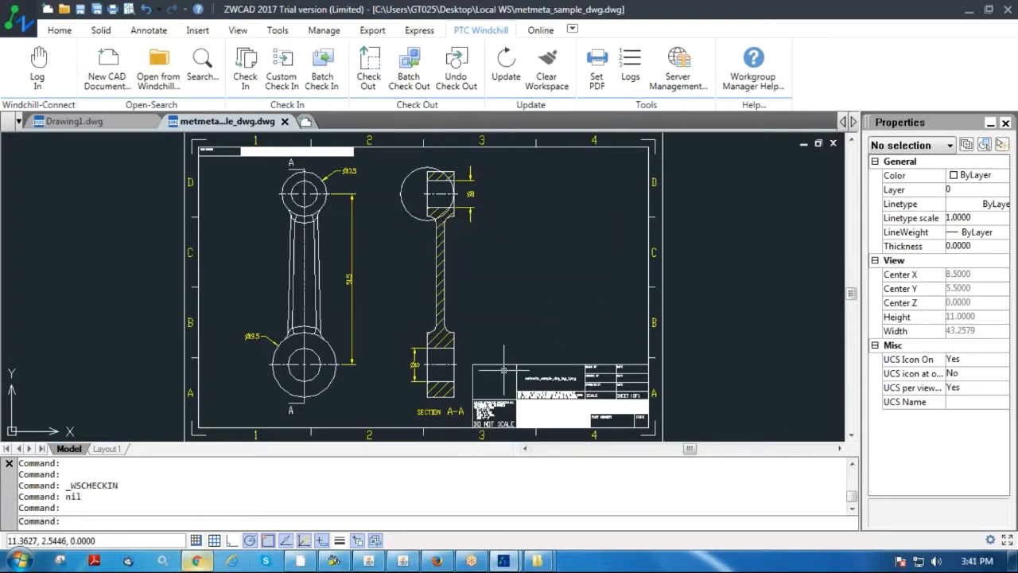
# - Switch to Chrome, refresh the Windchill version history of metmeta_sample_dwg.dwg and go to its latest version
pyautogui.click(196, 561)
pyautogui.press('F5')
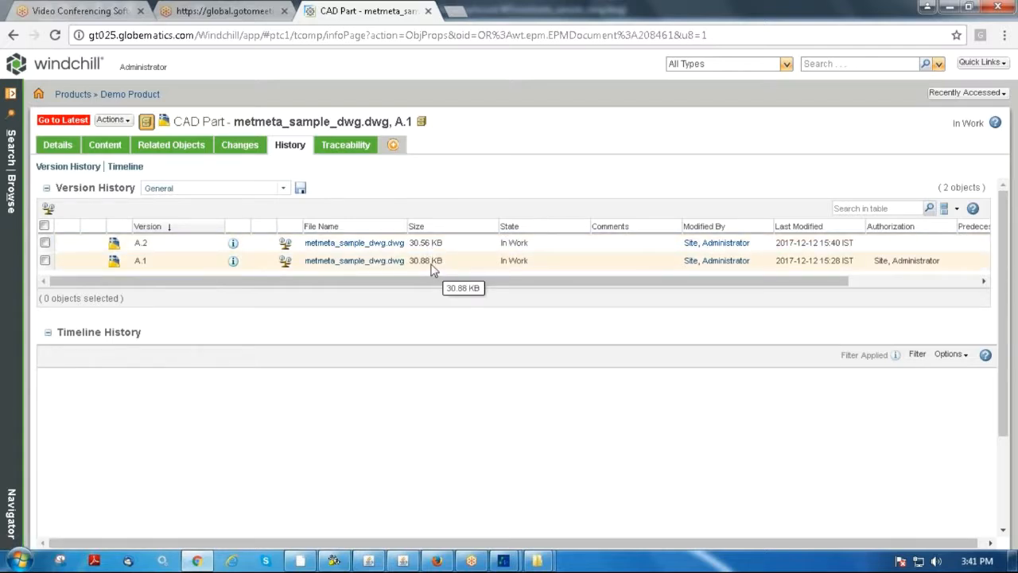
pyautogui.click(63, 122)
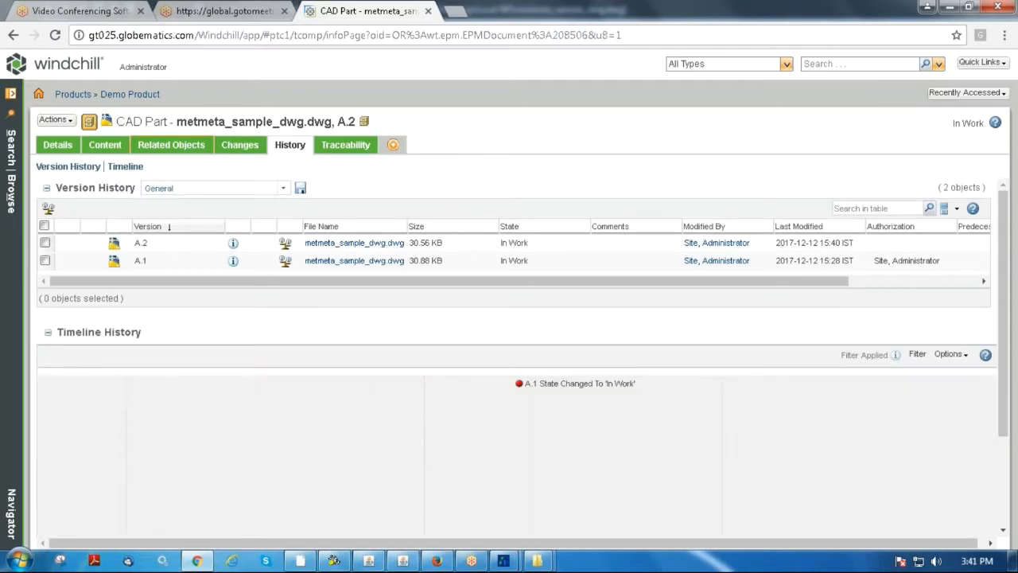
# - Switch back to ZWCAD and close the metmeta_sample_dwg.dwg drawing
pyautogui.moveTo(503, 561)
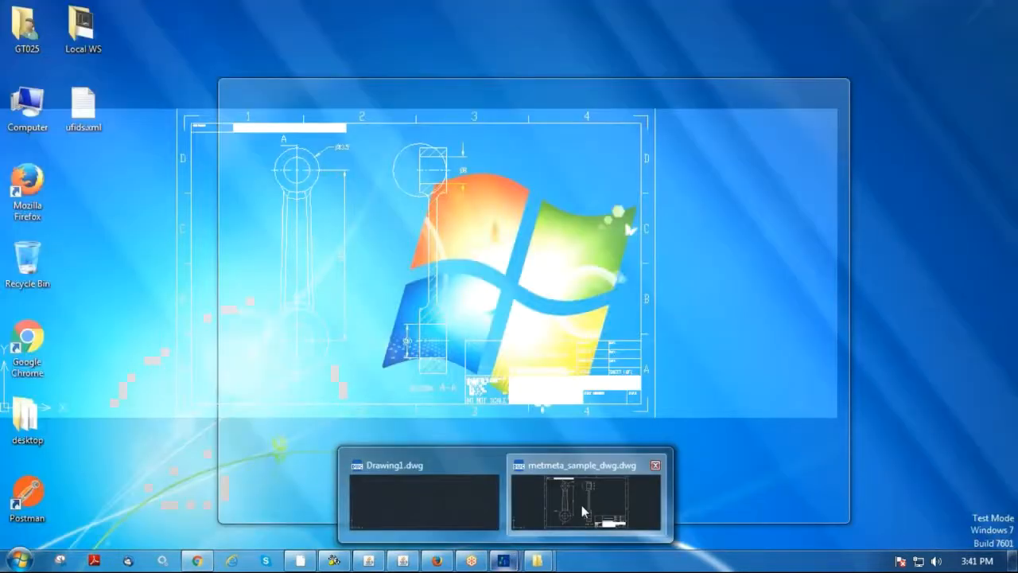
pyautogui.click(581, 505)
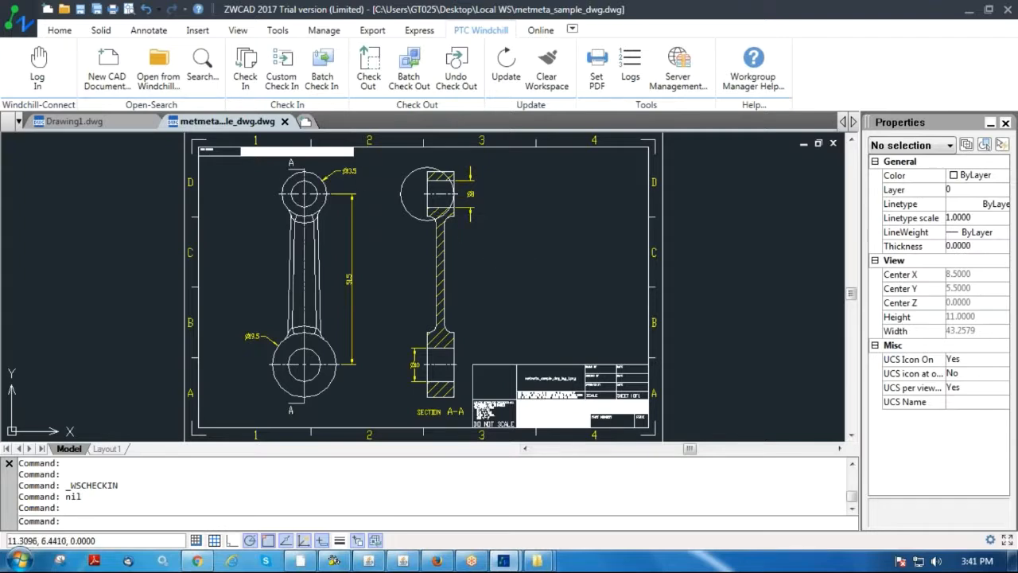
pyautogui.click(284, 120)
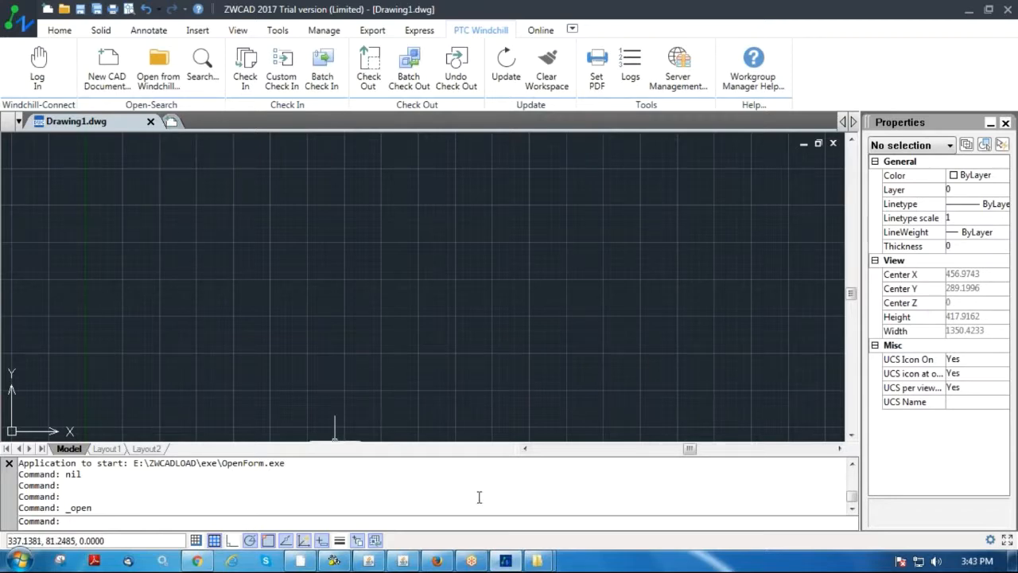
# - Permanently delete metmeta_sample_dwg.bak and metmeta_sample_dwg.dwg from the Local WS folder in Windows Explorer
pyautogui.moveTo(538, 560)
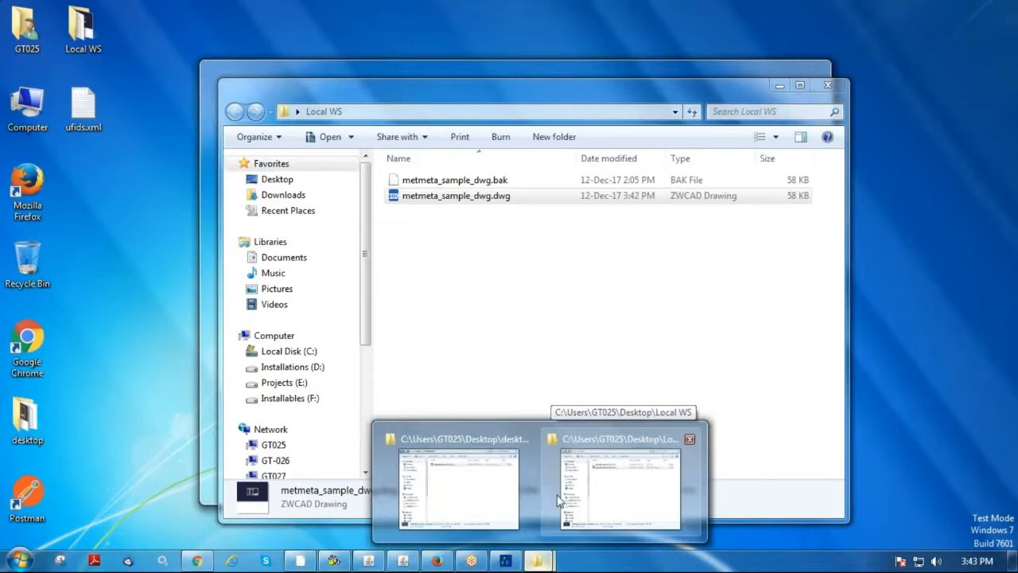
pyautogui.click(559, 498)
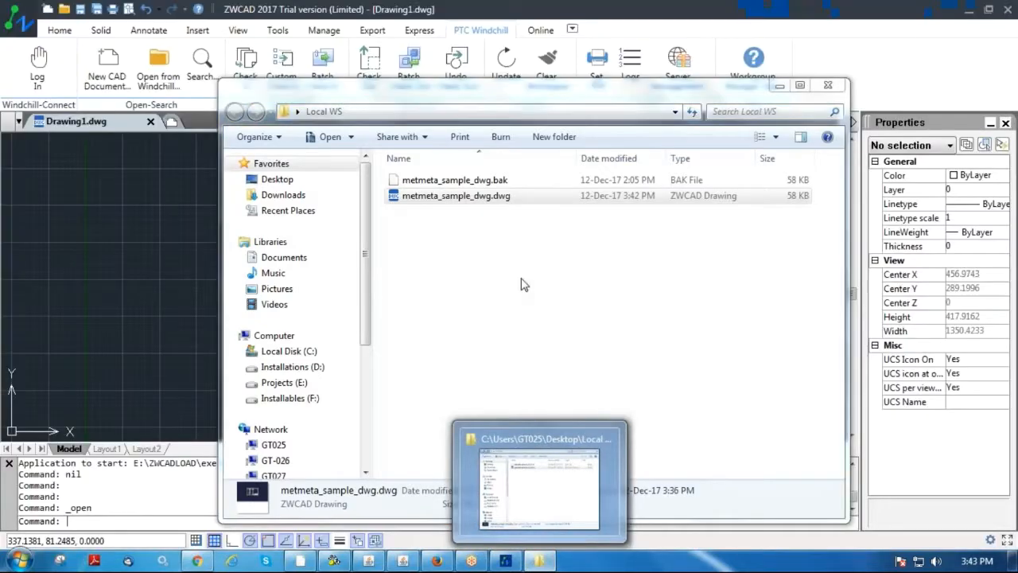
pyautogui.hotkey('ctrl', 'a')
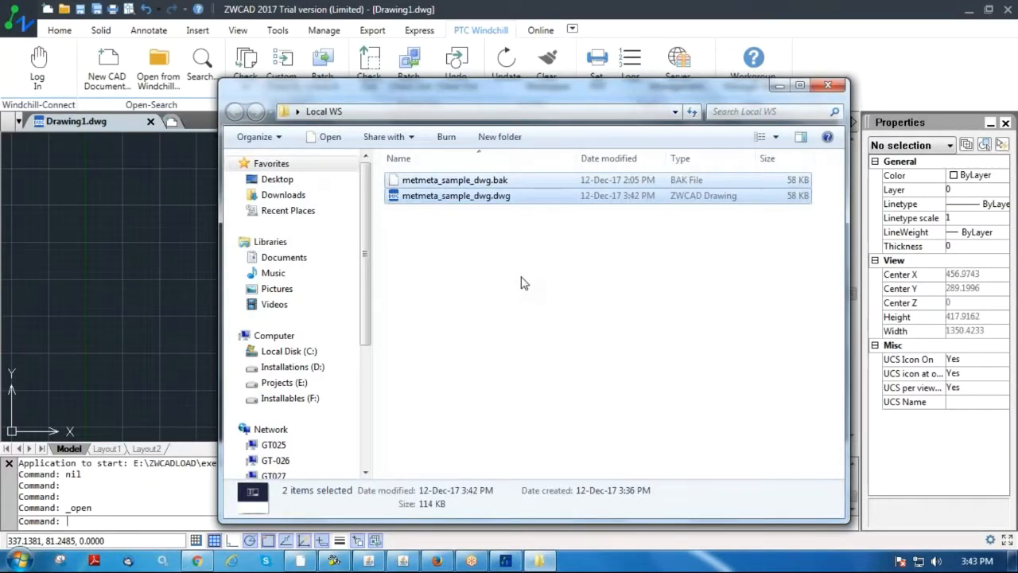
pyautogui.hotkey('shift', 'Delete')
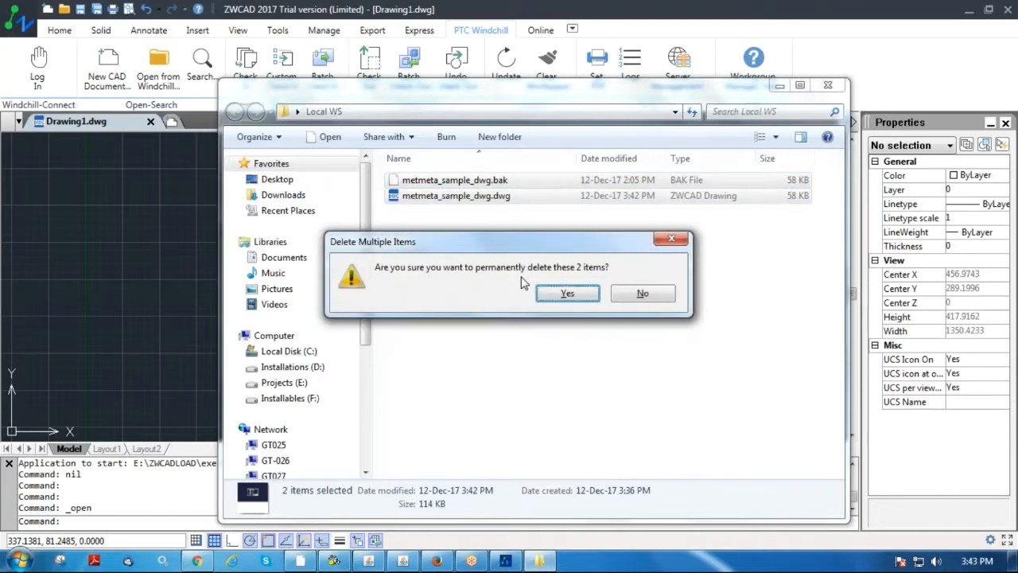
pyautogui.press('Return')
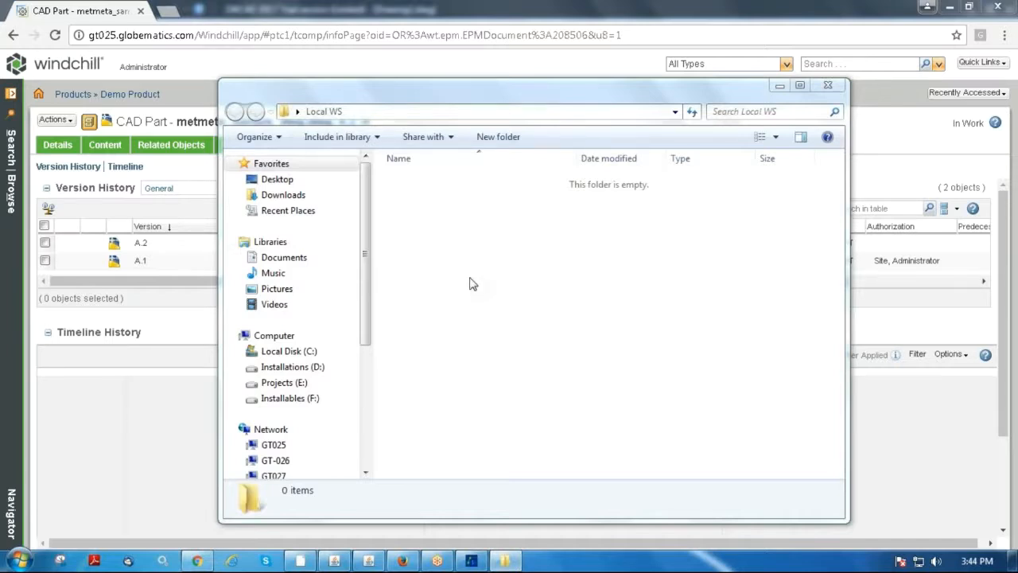
# - Return to ZWCAD and select METMETA_SAMPLE_DWG.DWG from Demo Product for opening from Windchill
pyautogui.click(471, 561)
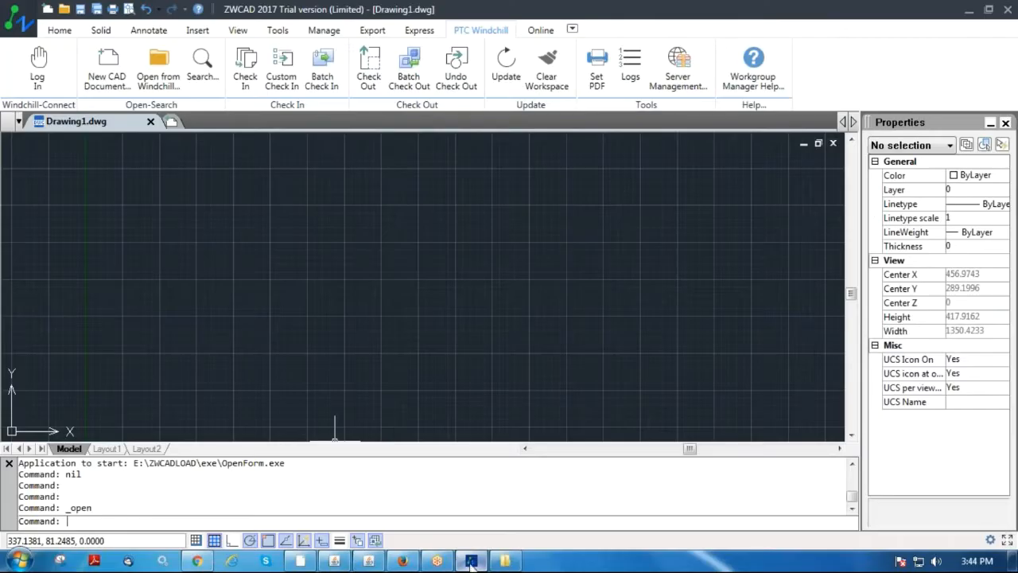
pyautogui.click(156, 63)
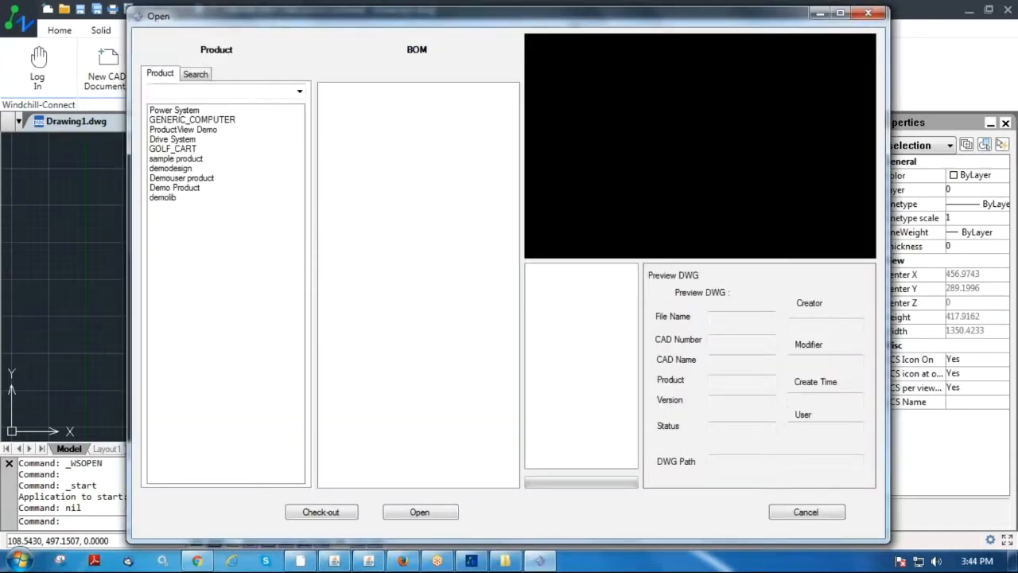
pyautogui.click(193, 189)
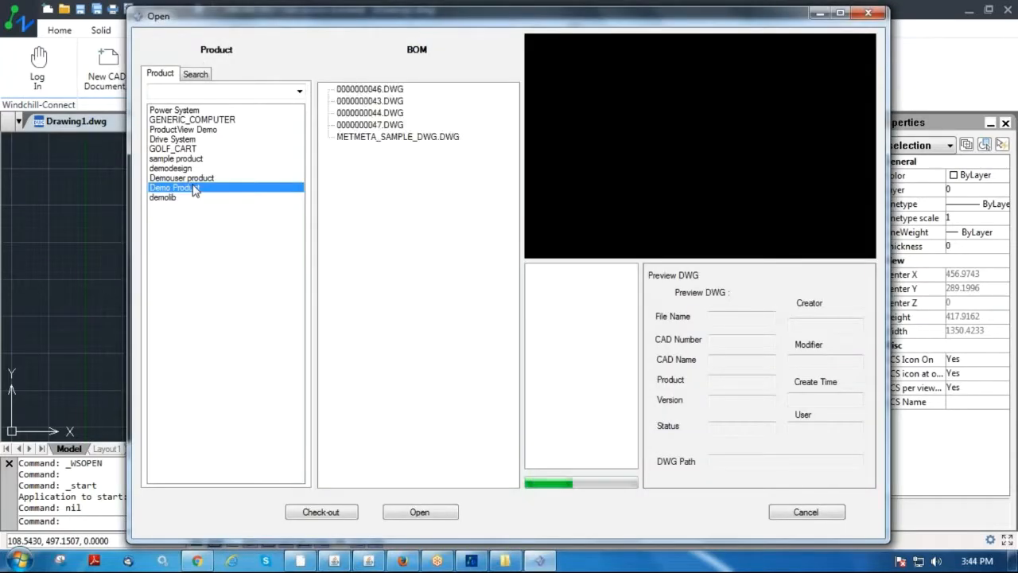
pyautogui.click(385, 140)
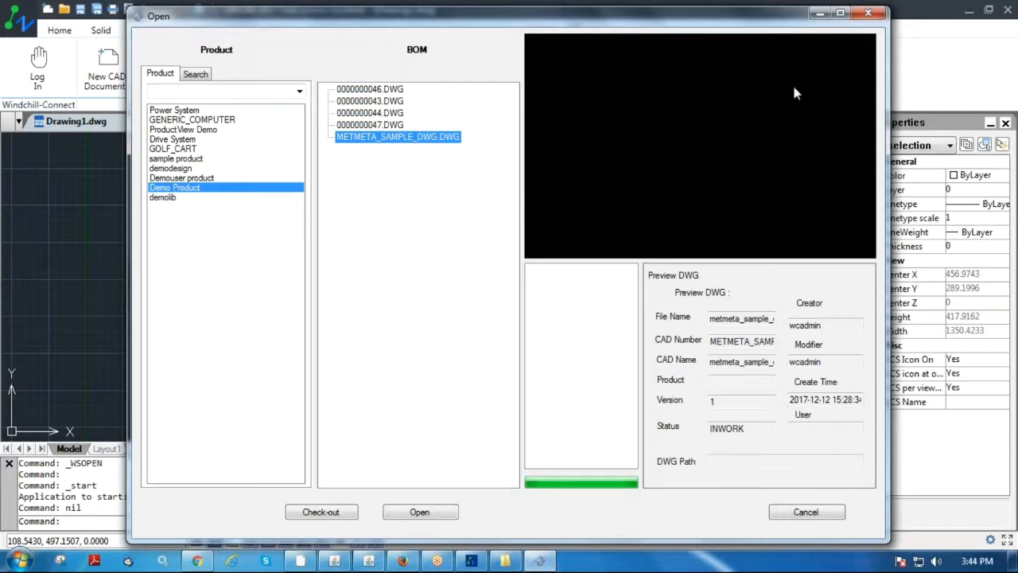